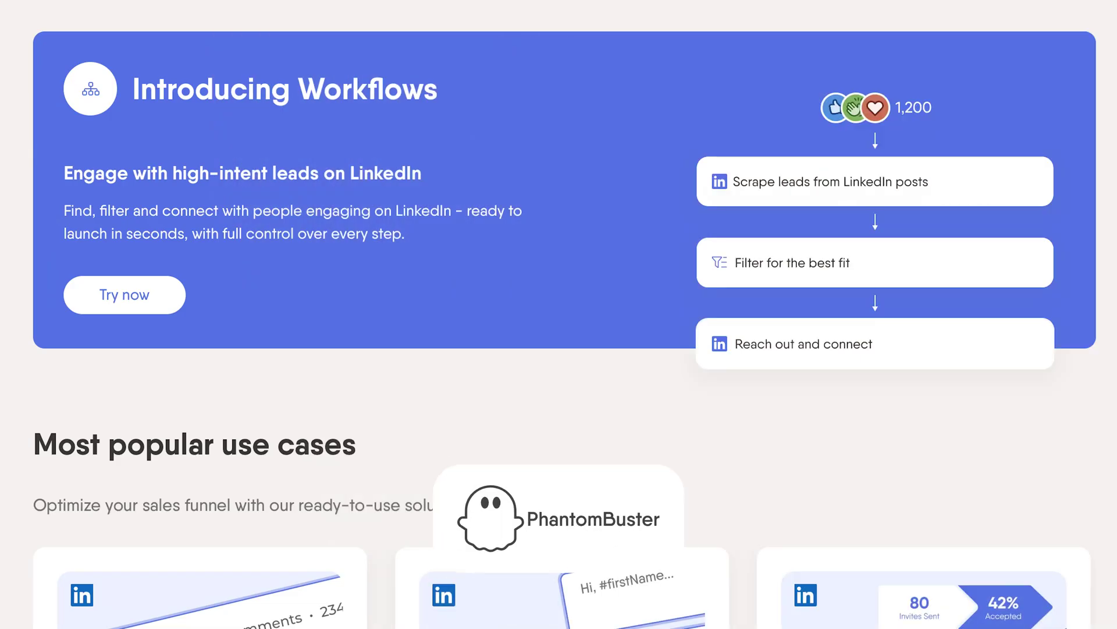
Scroll down the Google Maps Search Export store page through its Overview section.
{"action": "scroll", "coordinate": [559, 314], "scroll_direction": "down", "scroll_amount": 6}
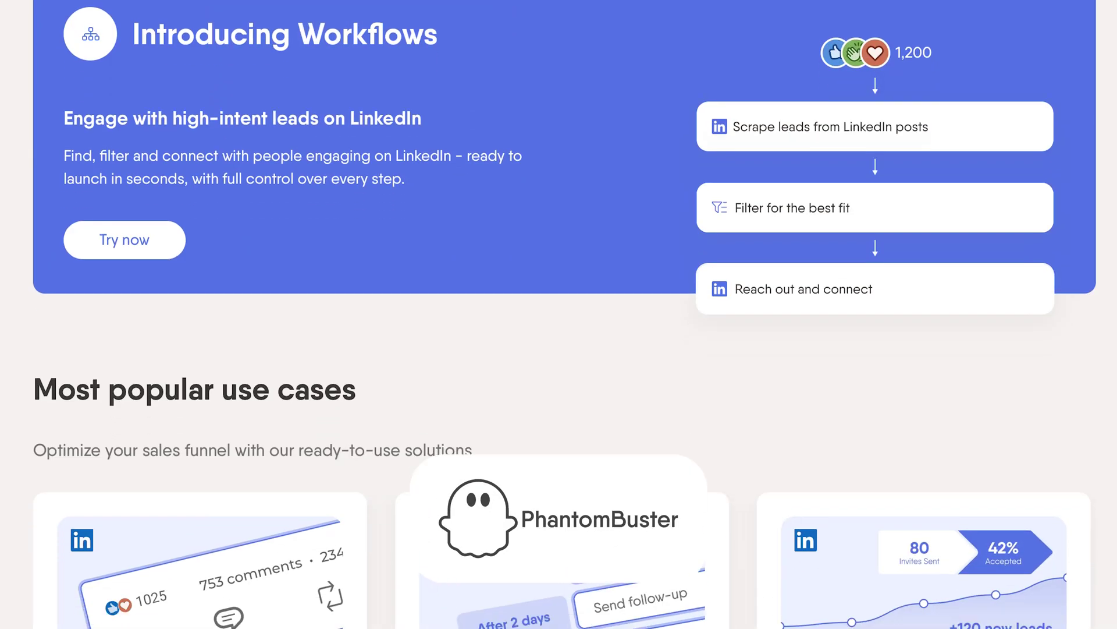
{"action": "scroll", "coordinate": [558, 314], "scroll_direction": "down", "scroll_amount": 20}
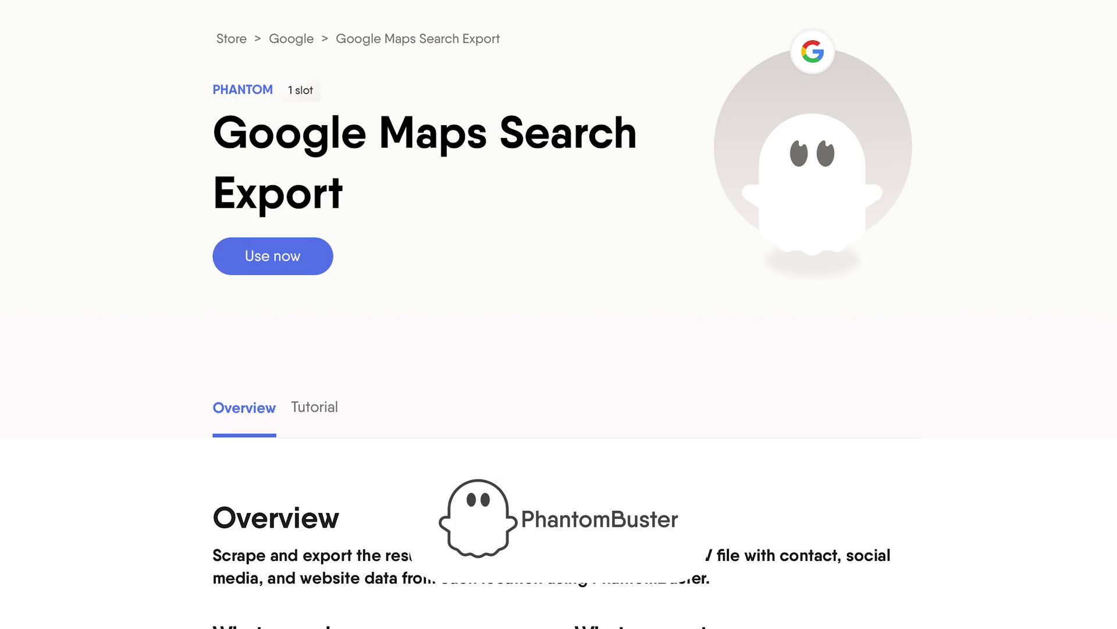
{"action": "scroll", "coordinate": [559, 314], "scroll_direction": "down", "scroll_amount": 8}
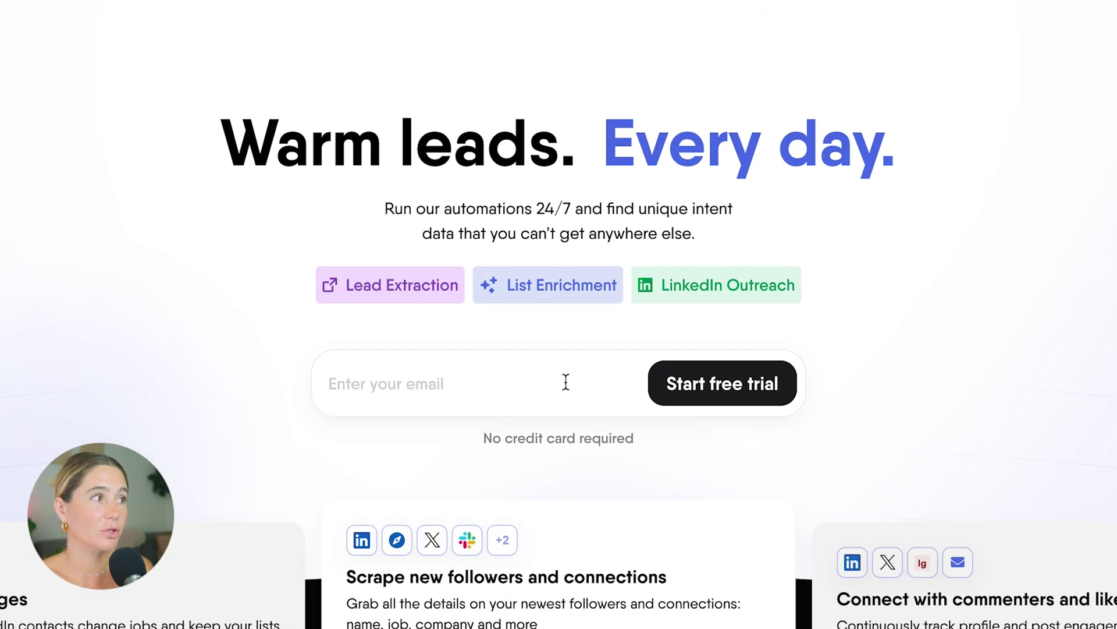
Select the free-trial email field, then dismiss its autofill suggestions.
{"action": "left_click", "coordinate": [516, 382]}
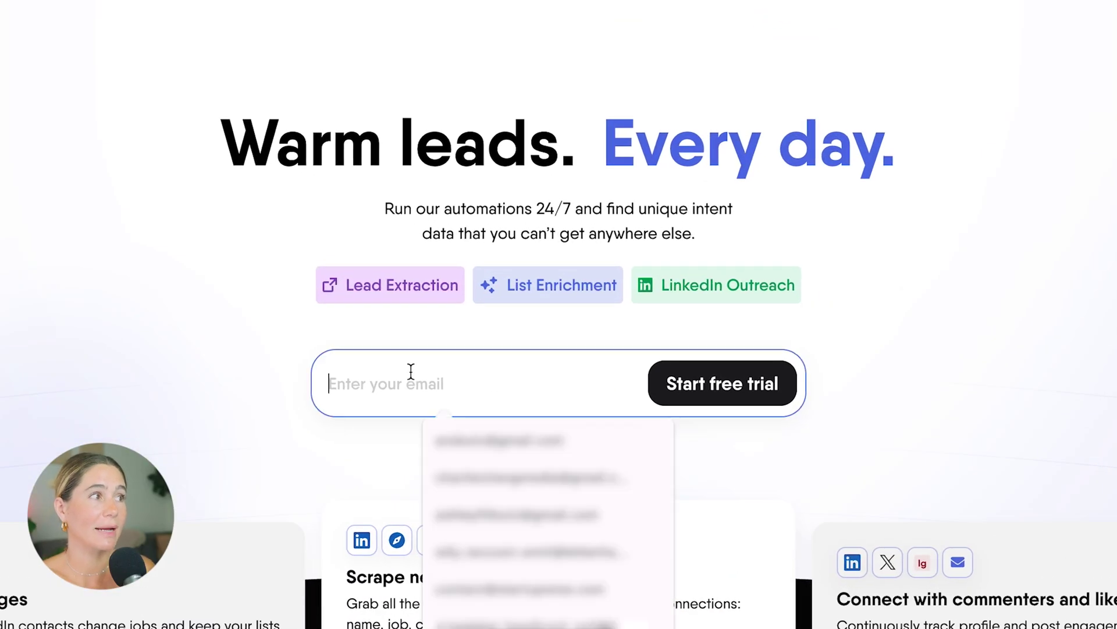
{"action": "left_click", "coordinate": [940, 377]}
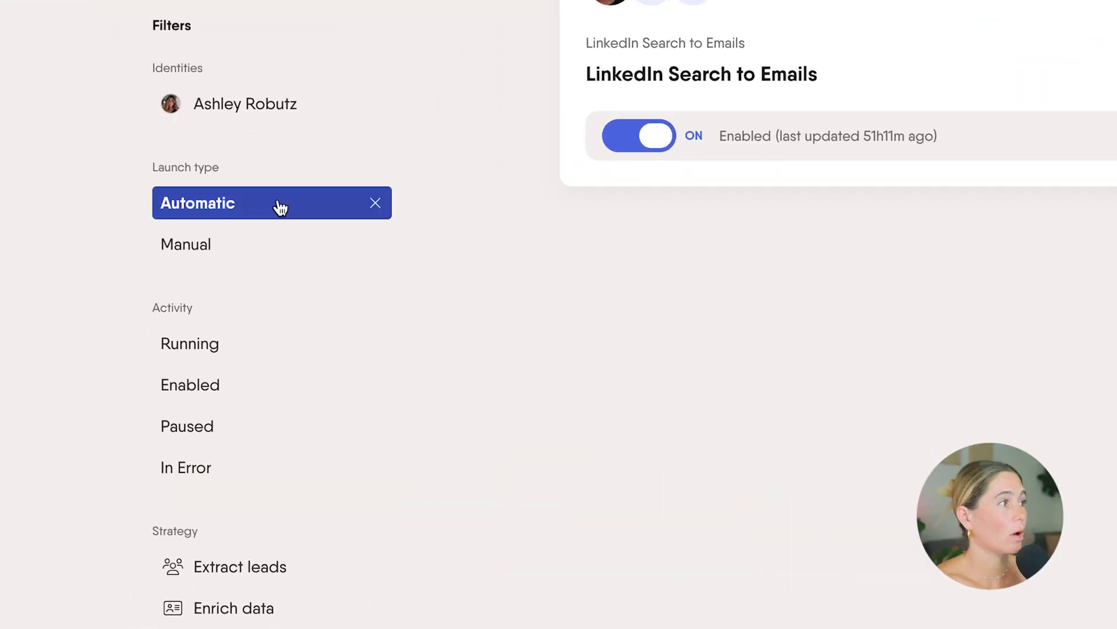
Clear the Automatic launch-type filter, then filter phantoms to Paused and In Error.
{"action": "left_click", "coordinate": [178, 456]}
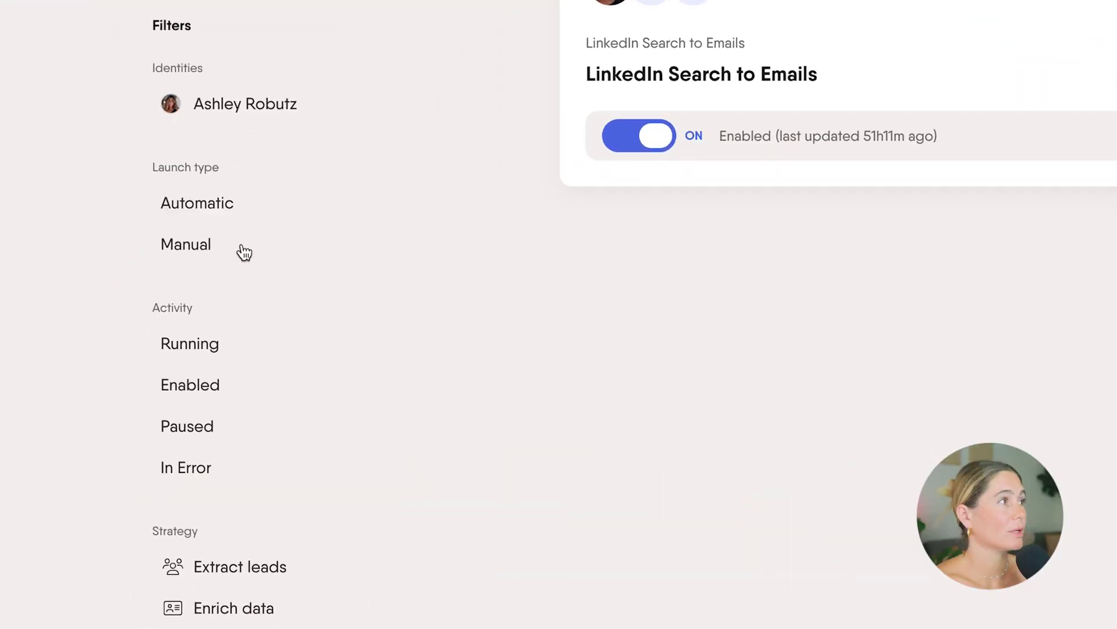
{"action": "scroll", "coordinate": [237, 185], "scroll_direction": "down", "scroll_amount": 2}
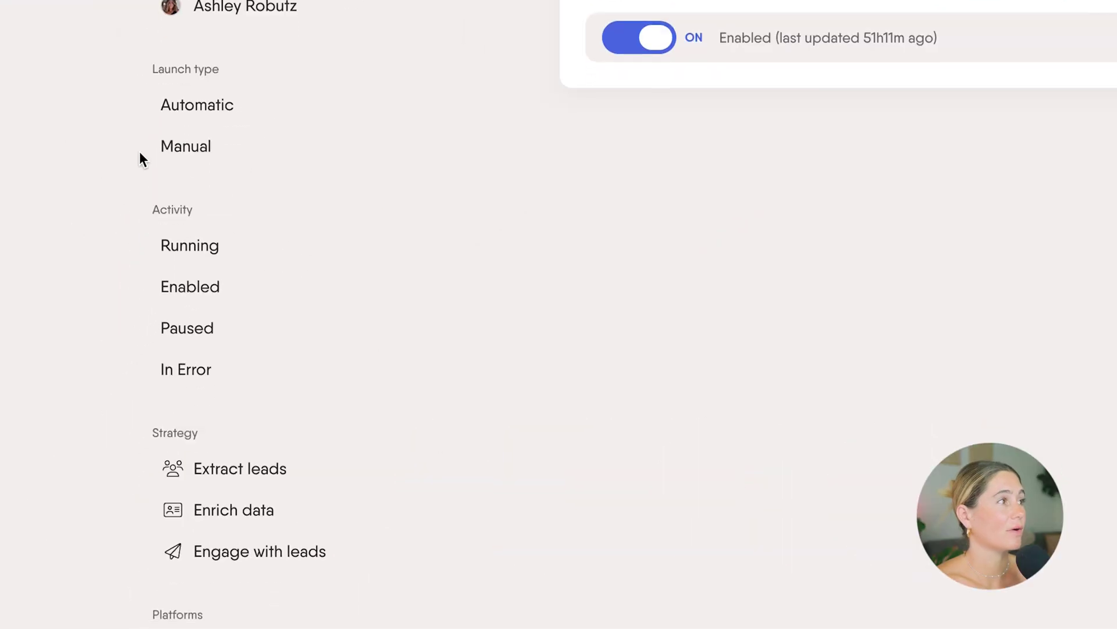
{"action": "scroll", "coordinate": [239, 210], "scroll_direction": "down", "scroll_amount": 3}
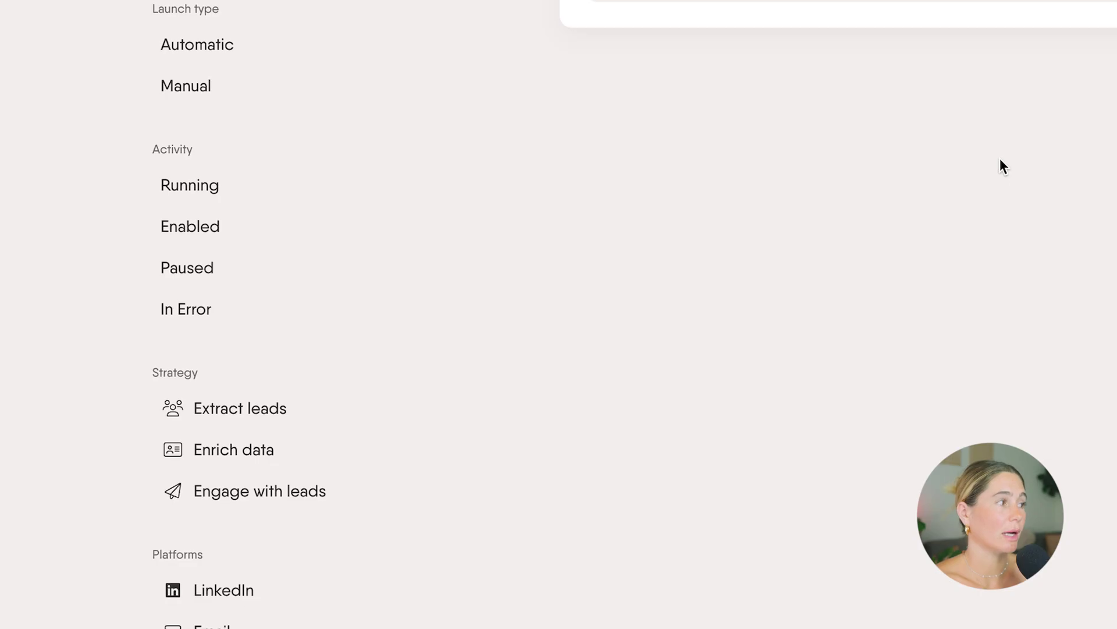
{"action": "left_click", "coordinate": [203, 281]}
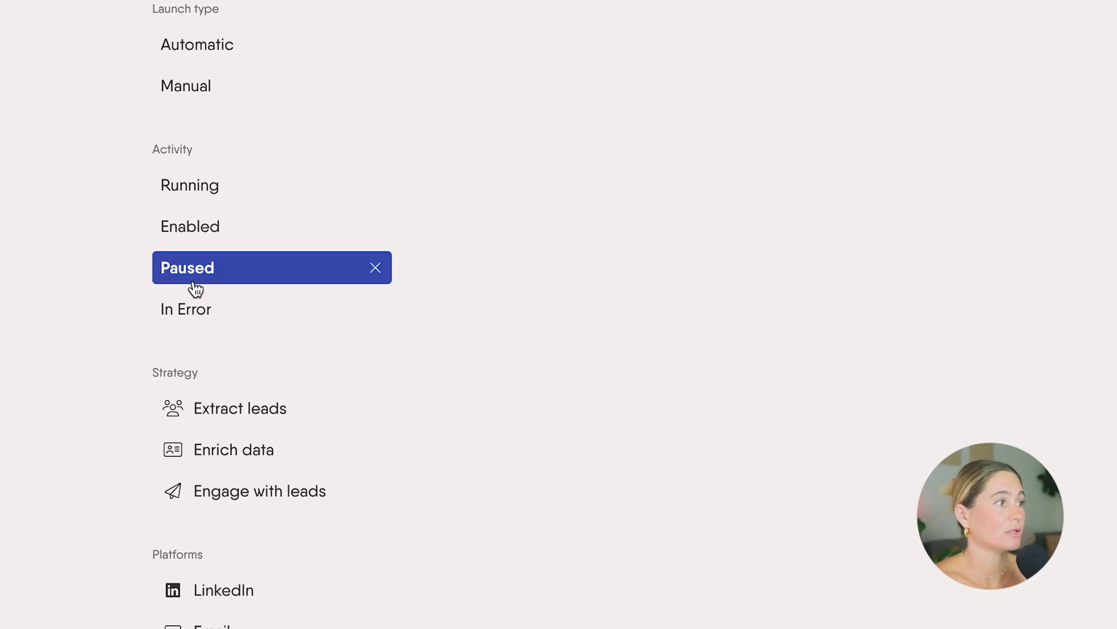
{"action": "left_click", "coordinate": [212, 311]}
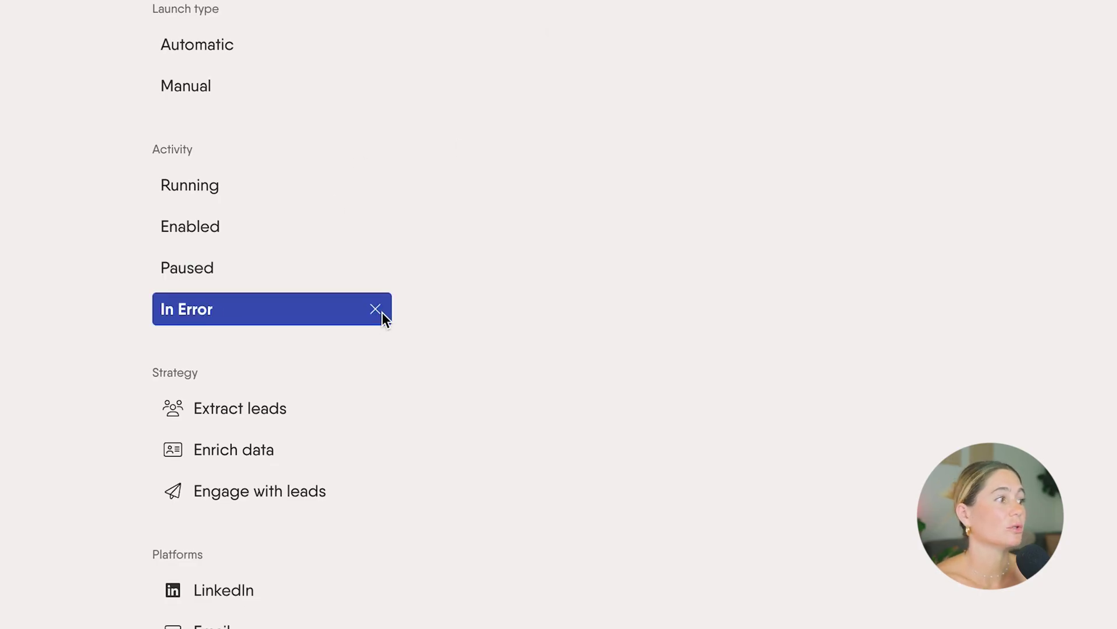
Switch the launch filter to Manual, remove In Error, and return to Automatic before browsing Solutions.
{"action": "left_click", "coordinate": [195, 237]}
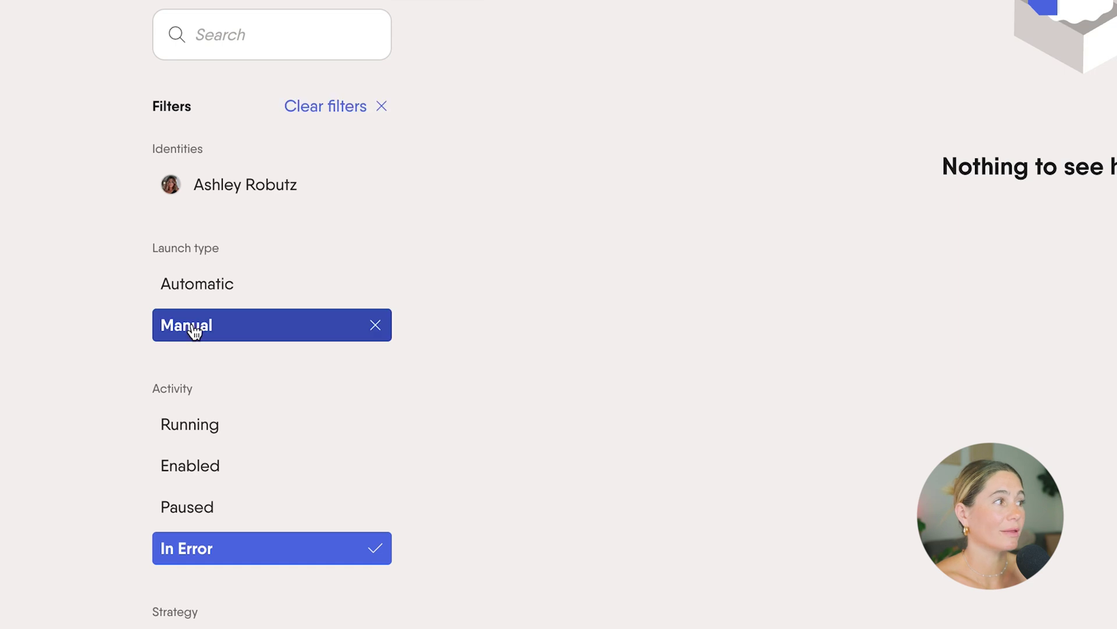
{"action": "left_click", "coordinate": [376, 556]}
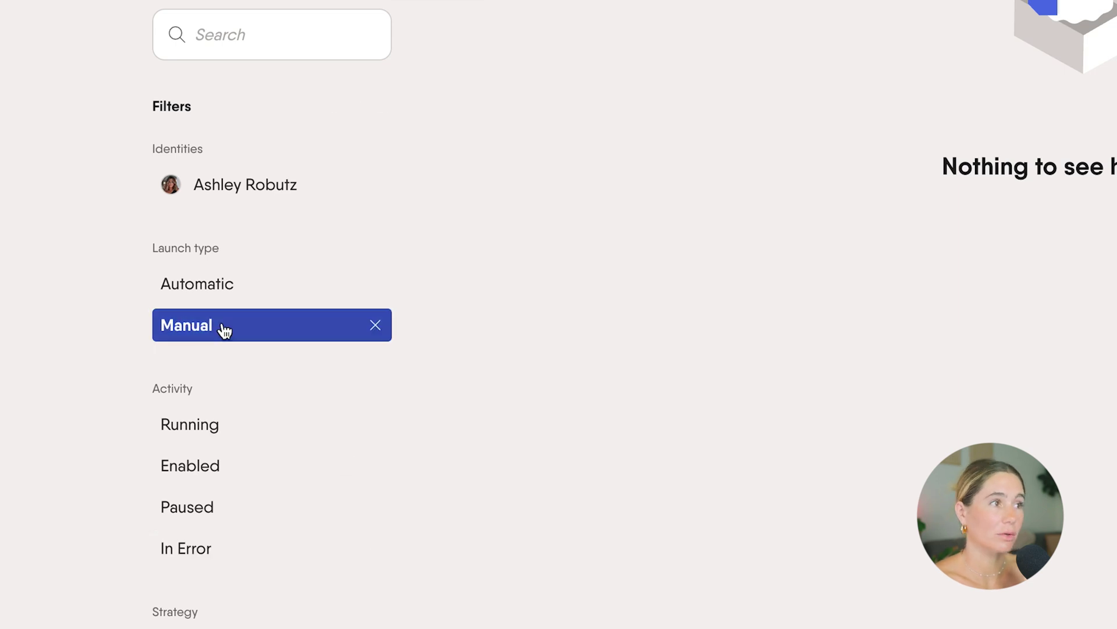
{"action": "left_click", "coordinate": [212, 294]}
{"action": "left_click", "coordinate": [204, 45]}
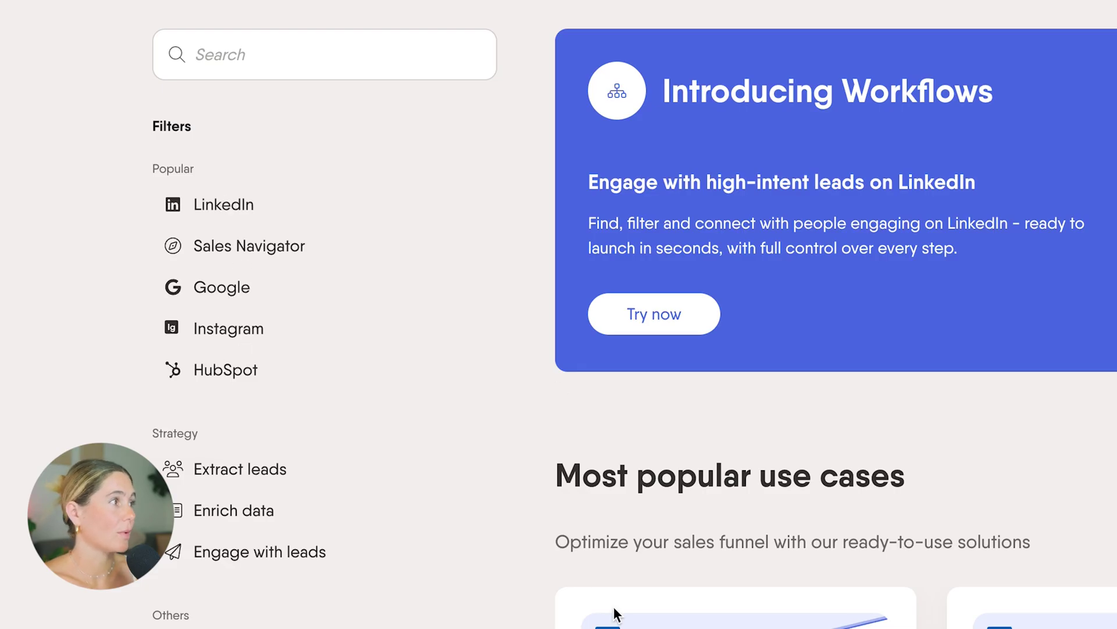
Browse the Solutions page use cases and search suggestions, then head back to the dashboard.
{"action": "scroll", "coordinate": [224, 316], "scroll_direction": "down", "scroll_amount": 5}
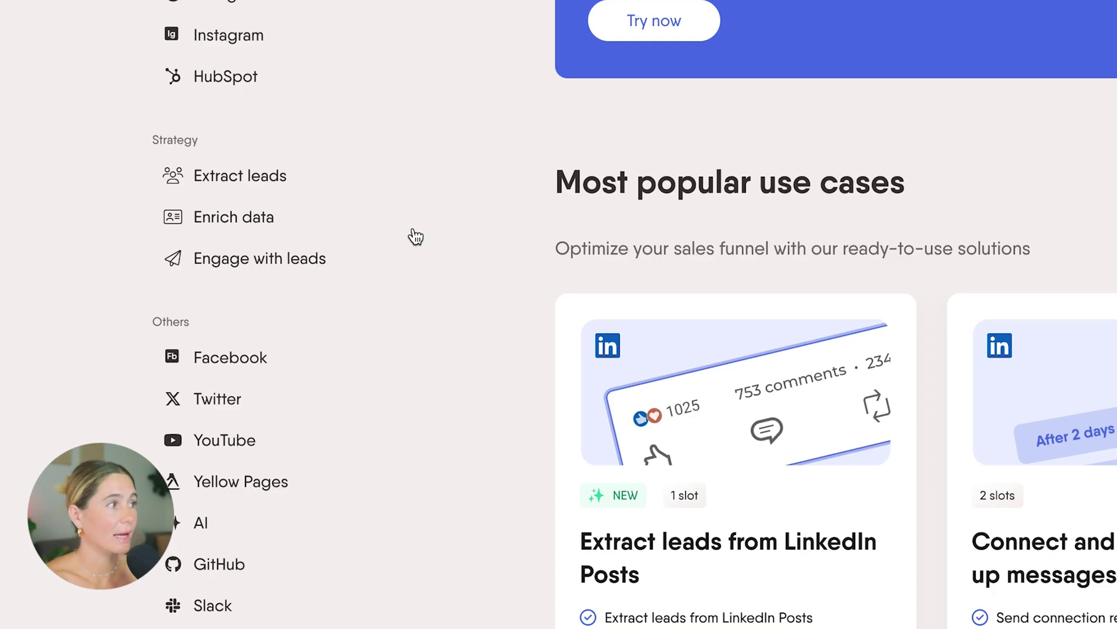
{"action": "scroll", "coordinate": [460, 198], "scroll_direction": "down", "scroll_amount": 3}
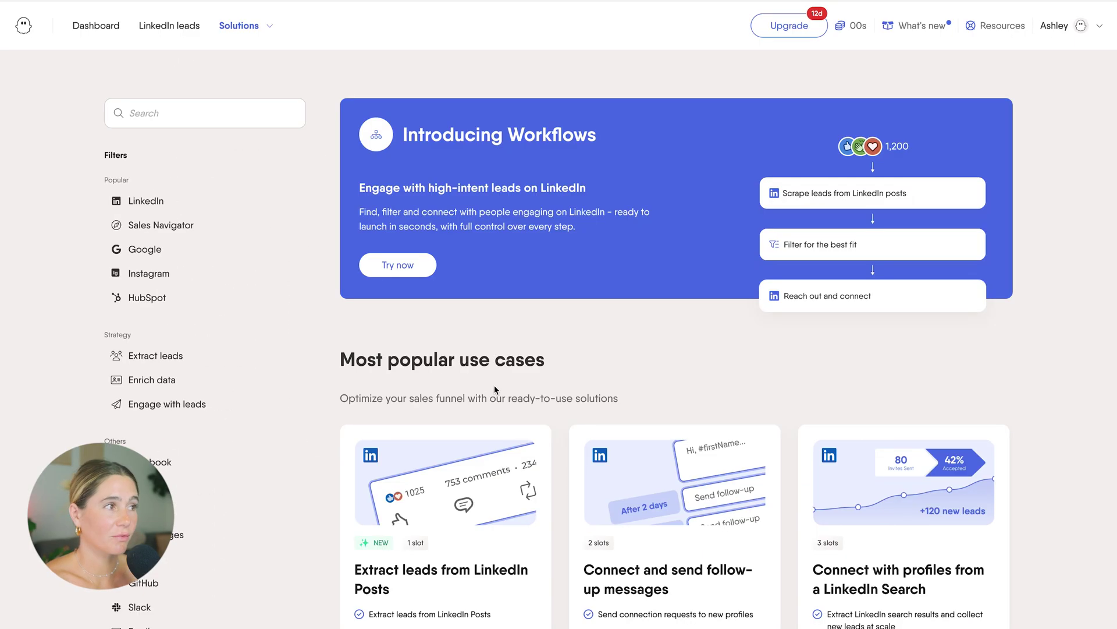
{"action": "scroll", "coordinate": [495, 388], "scroll_direction": "down", "scroll_amount": 15}
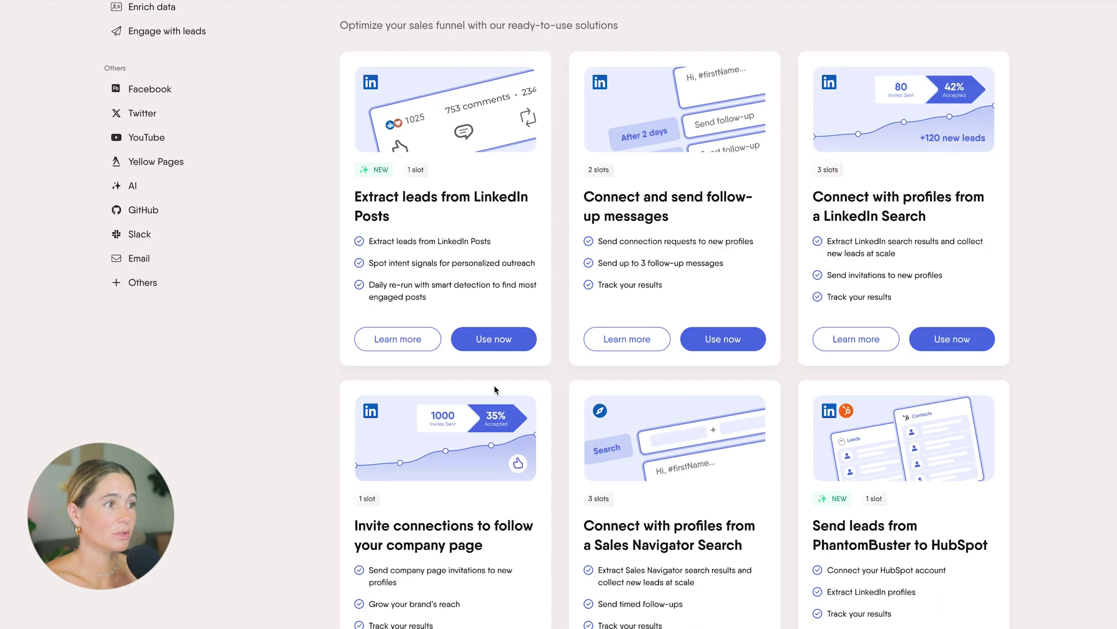
{"action": "scroll", "coordinate": [494, 389], "scroll_direction": "up", "scroll_amount": 20}
{"action": "left_click", "coordinate": [164, 123]}
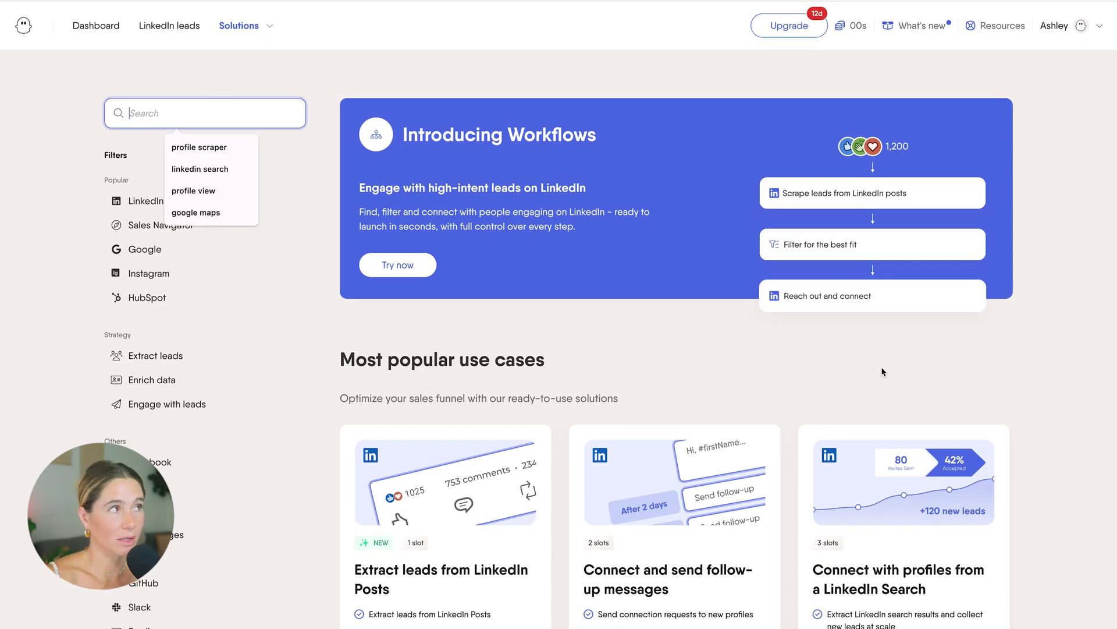
{"action": "left_click", "coordinate": [116, 27]}
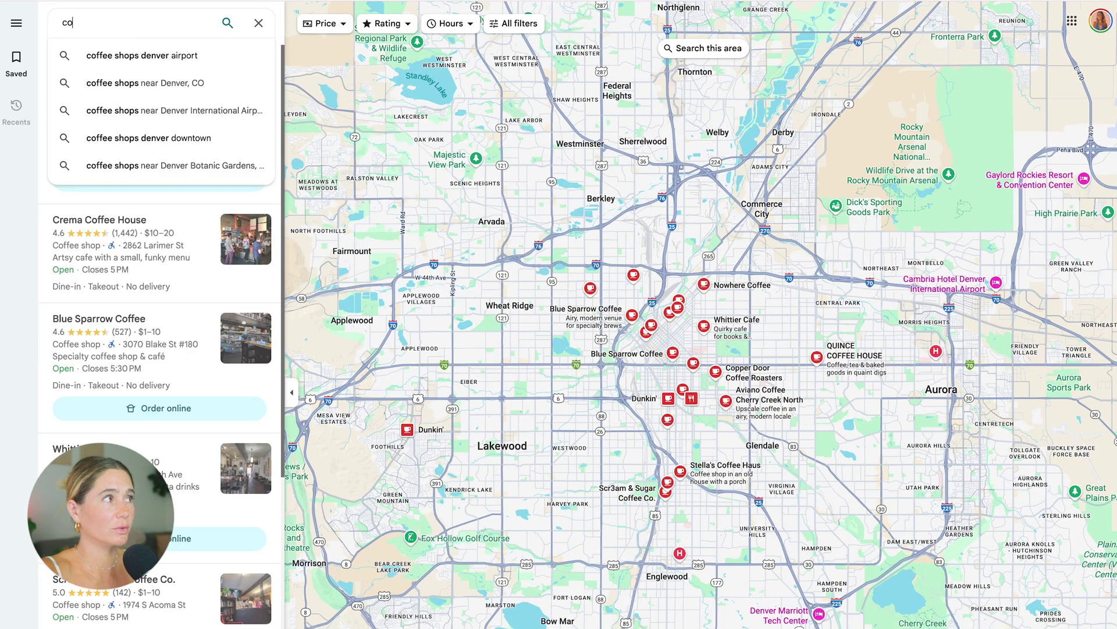
Replace the coffee shop query with 'yoga studios denver', run it, and zoom into central Denver.
{"action": "type", "text": "ffee sh"}
{"action": "key", "text": "BackSpace"}
{"action": "key", "text": "BackSpace"}
{"action": "key", "text": "BackSpace"}
{"action": "key", "text": "BackSpace"}
{"action": "key", "text": "BackSpace"}
{"action": "key", "text": "BackSpace"}
{"action": "key", "text": "BackSpace"}
{"action": "key", "text": "BackSpace"}
{"action": "key", "text": "BackSpace"}
{"action": "type", "text": "yoga studios denver"}
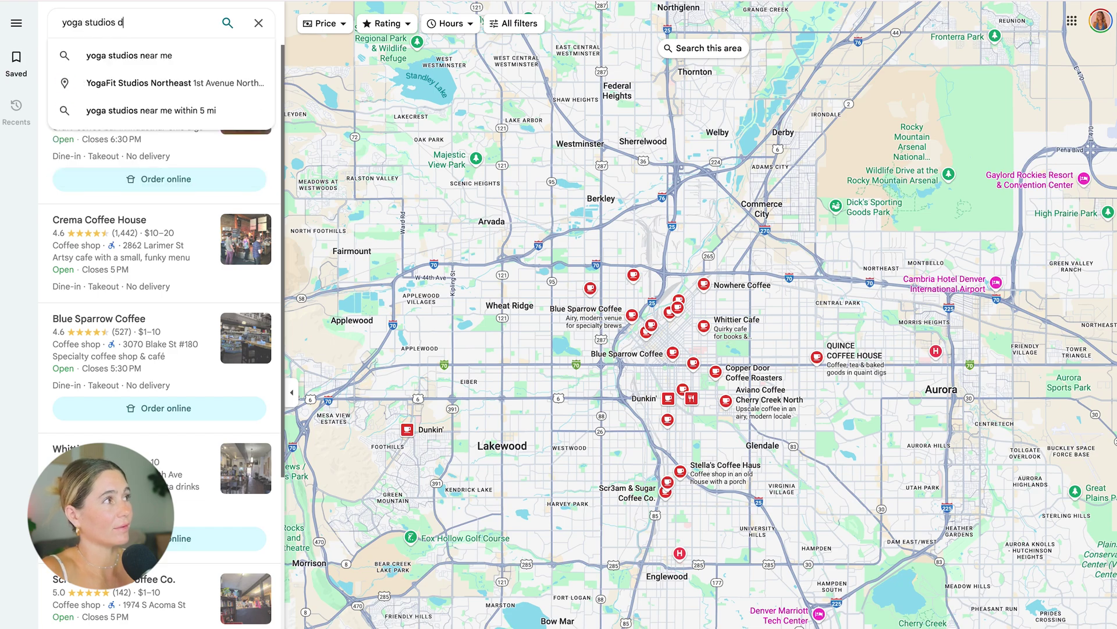
{"action": "key", "text": "Return"}
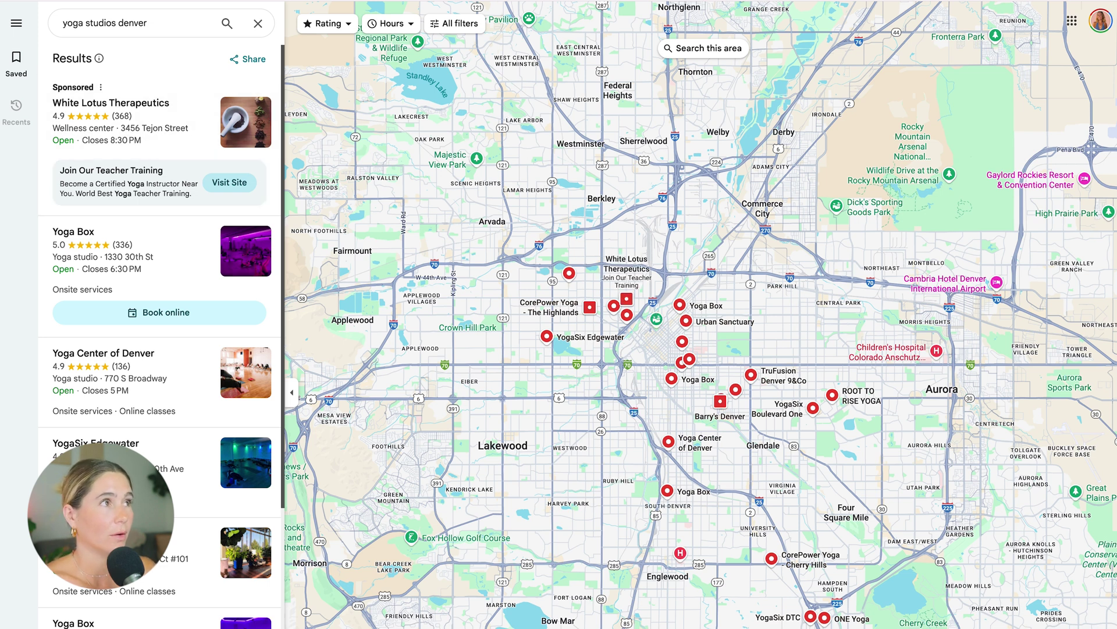
{"action": "scroll", "coordinate": [701, 390], "scroll_direction": "down", "scroll_amount": 5}
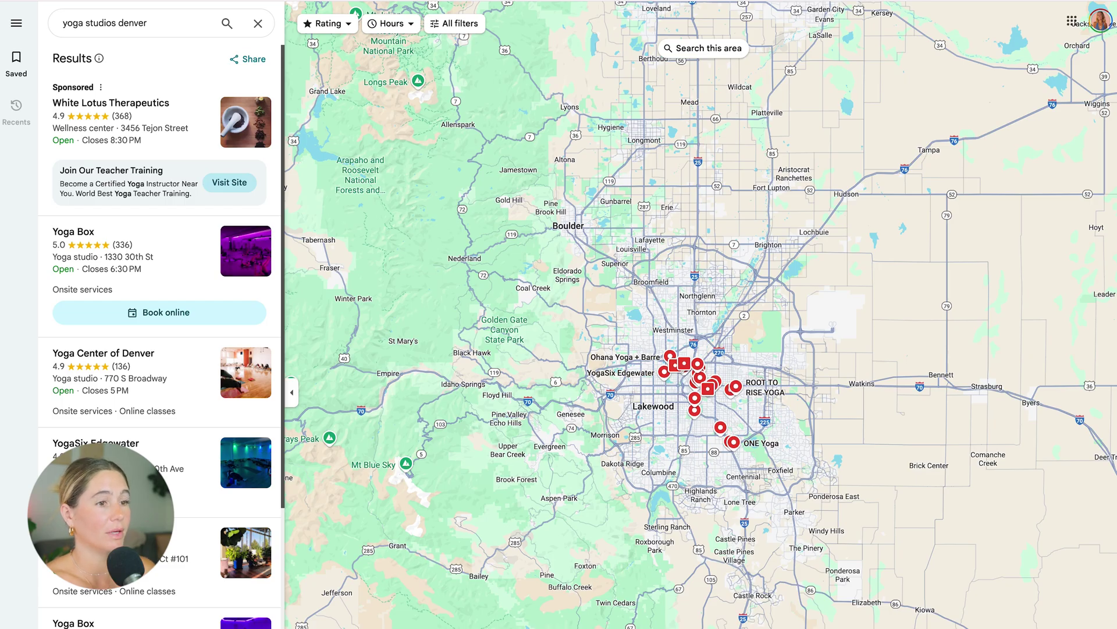
{"action": "scroll", "coordinate": [701, 390], "scroll_direction": "up", "scroll_amount": 10}
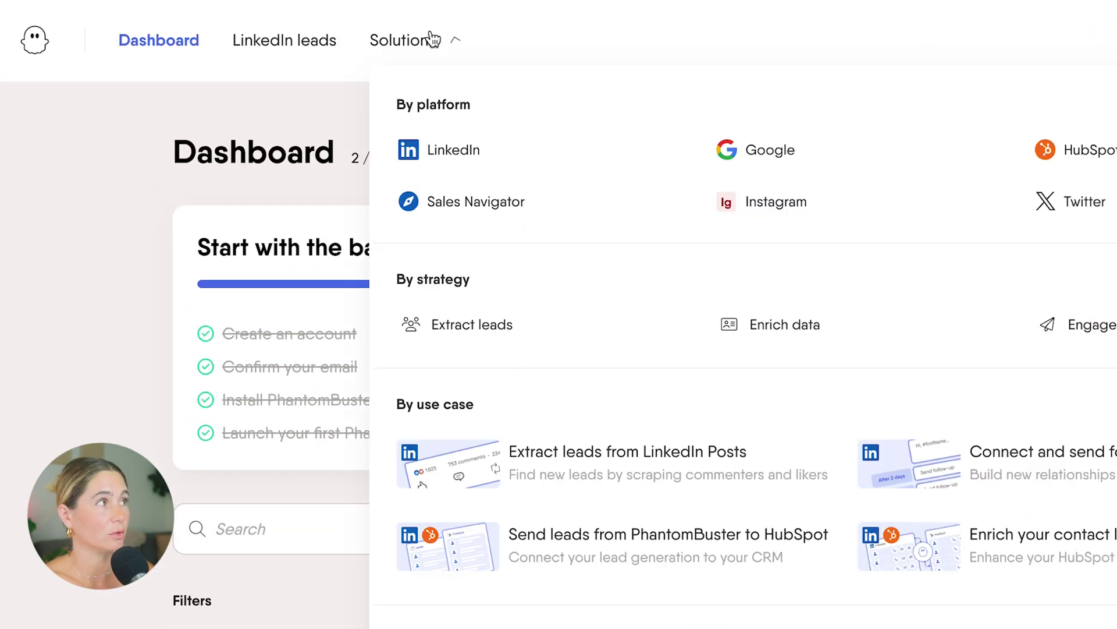
Find Google Maps Search Export by searching 'google maps' and save the search URL.
{"action": "left_click", "coordinate": [254, 26]}
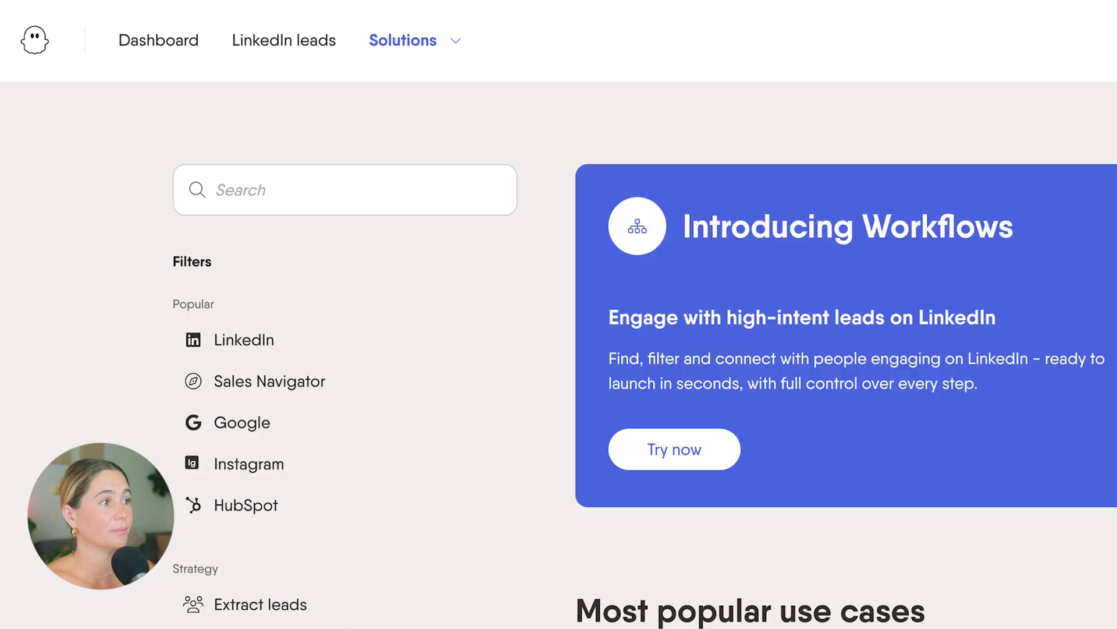
{"action": "left_click", "coordinate": [362, 197]}
{"action": "type", "text": "google ma"}
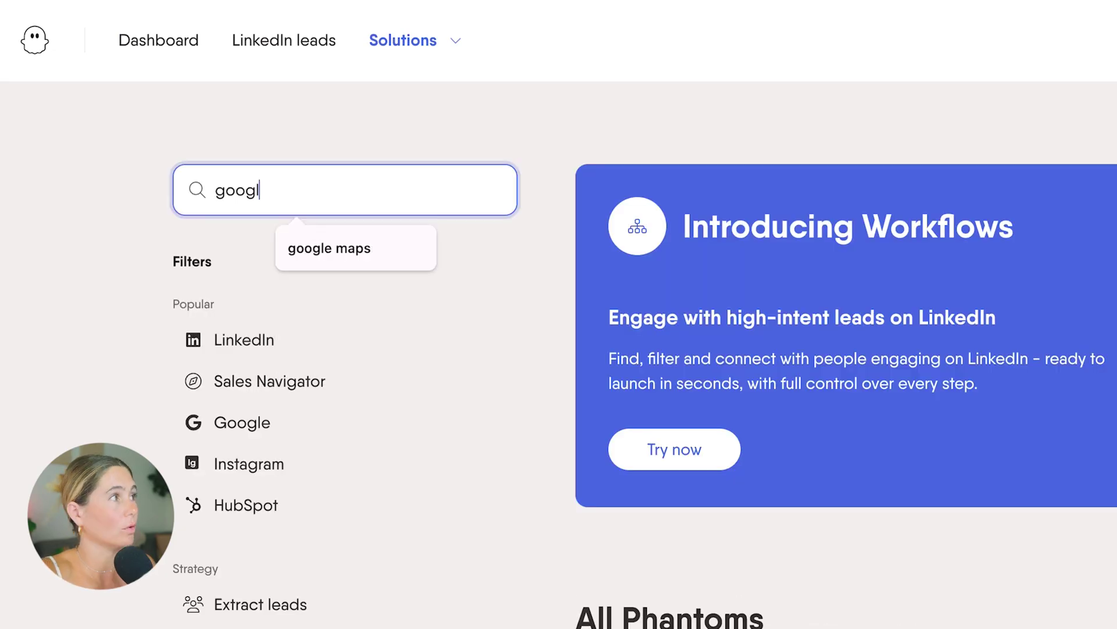
{"action": "type", "text": "ps"}
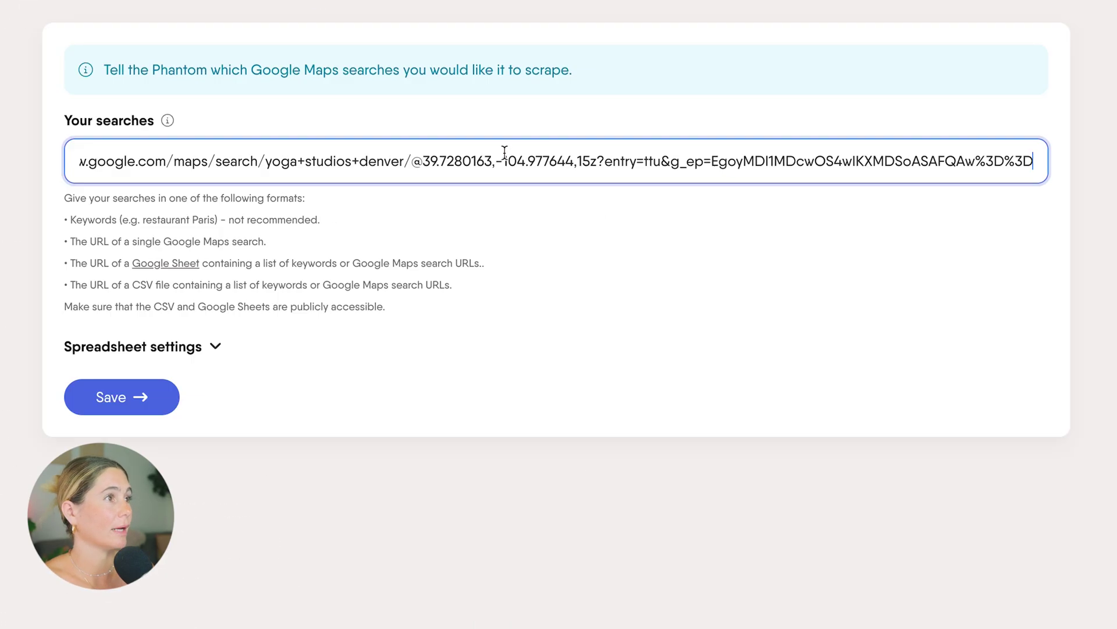
{"action": "left_click", "coordinate": [131, 399]}
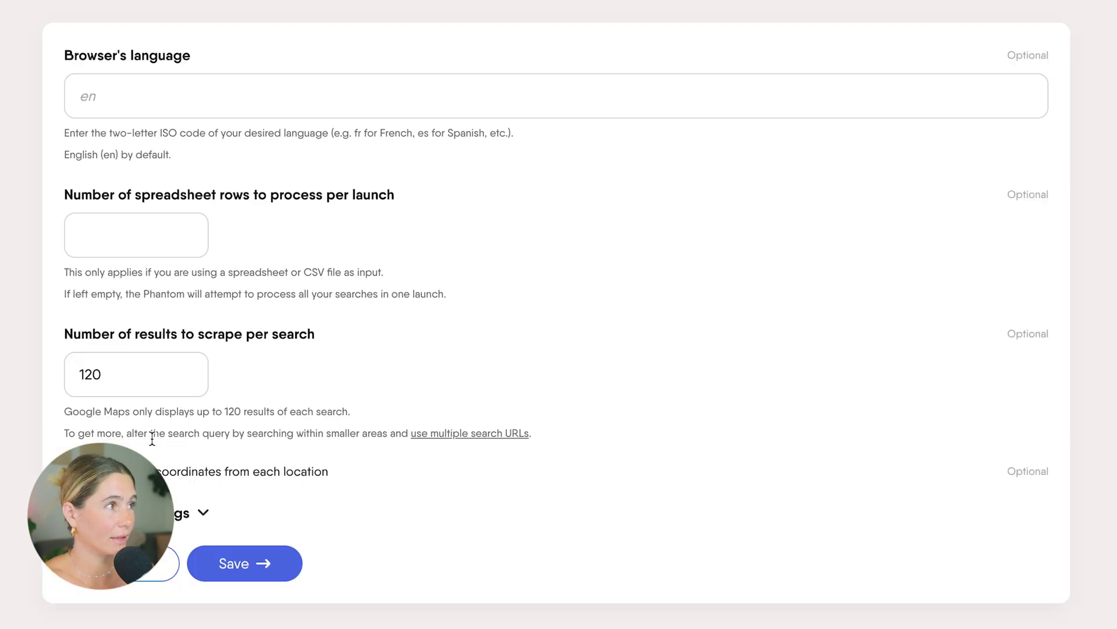
Set the language to EN, 10 rows per launch and 50 results per search.
{"action": "left_click", "coordinate": [341, 76]}
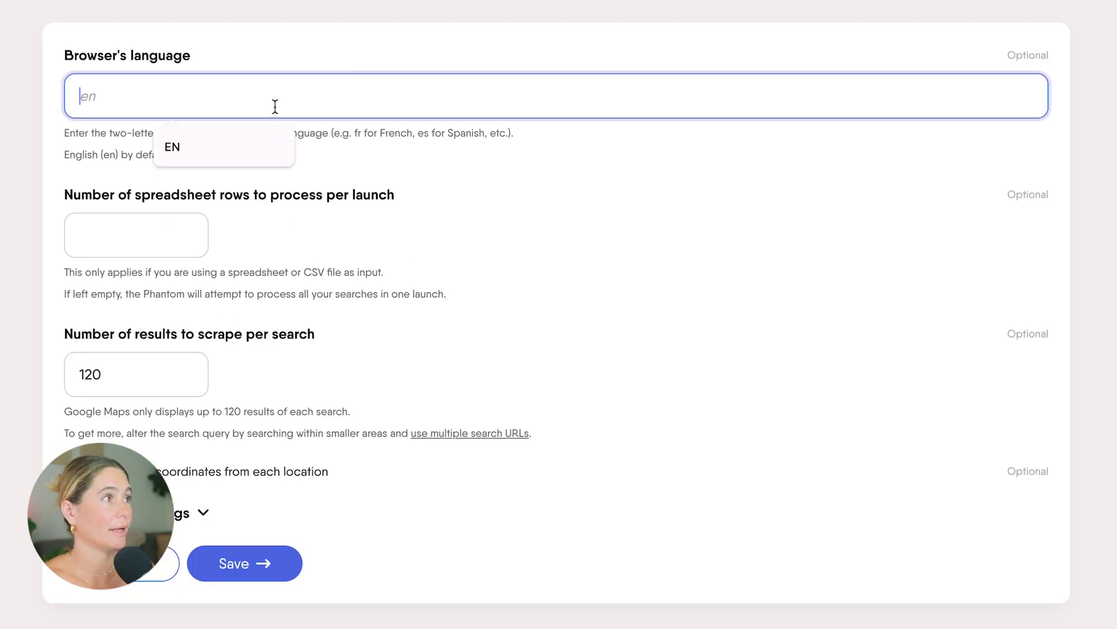
{"action": "left_click", "coordinate": [238, 140]}
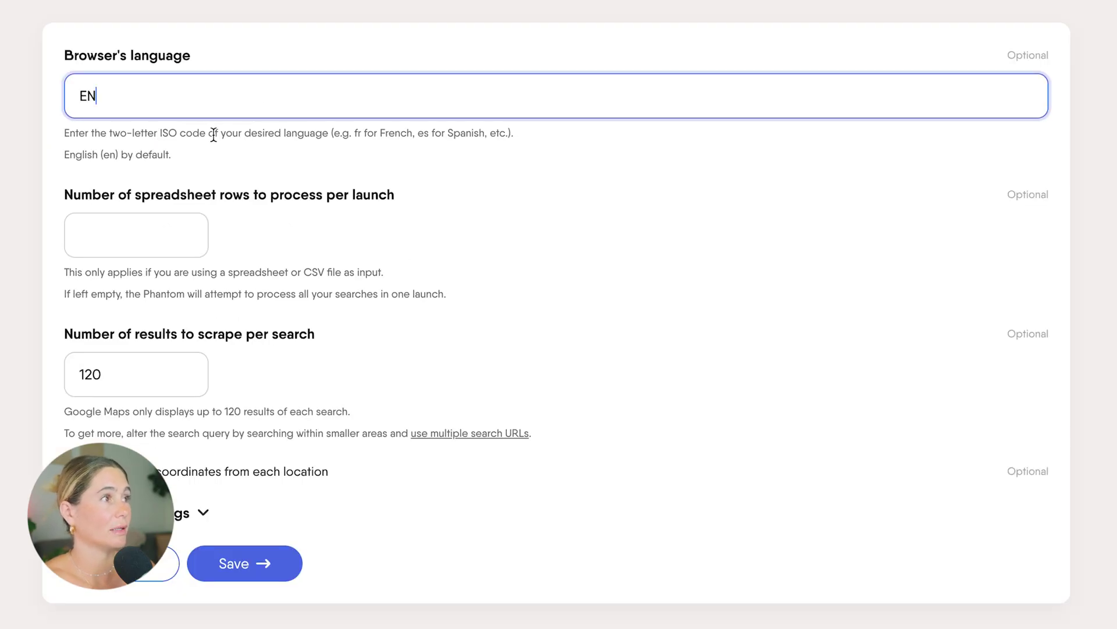
{"action": "left_click", "coordinate": [147, 240]}
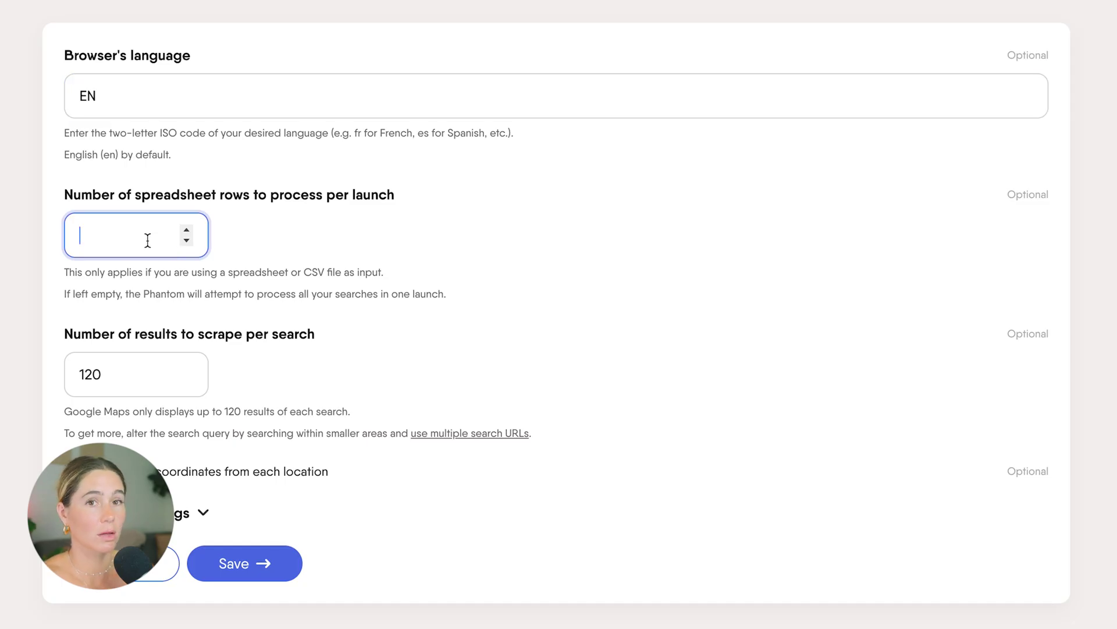
{"action": "type", "text": "10"}
{"action": "key", "text": "Tab"}
{"action": "scroll", "coordinate": [262, 277], "scroll_direction": "down", "scroll_amount": 3}
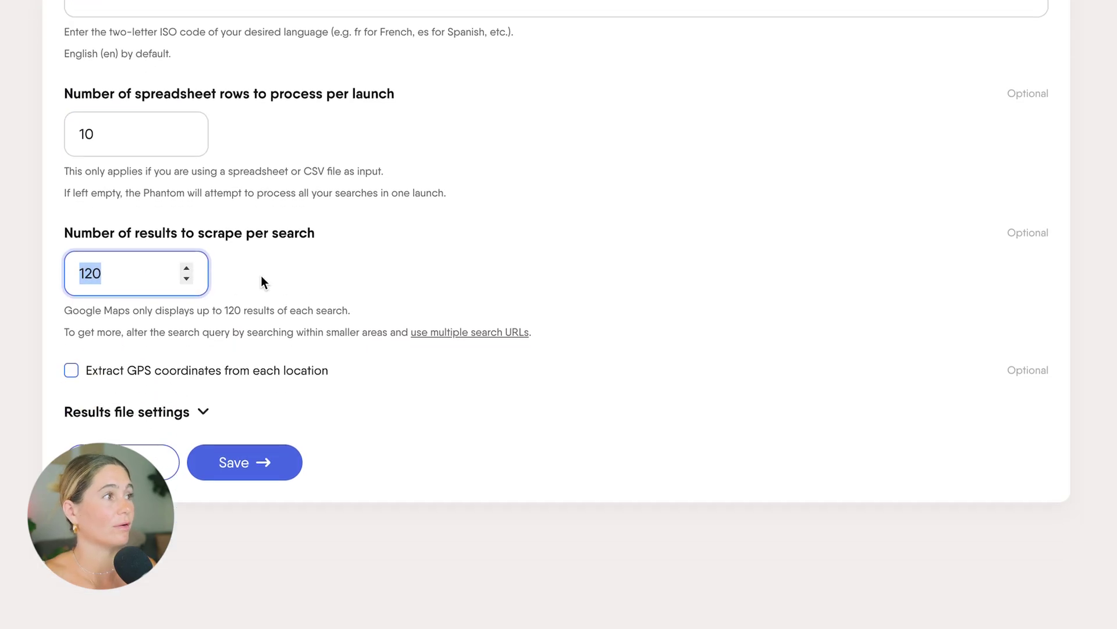
{"action": "type", "text": "50"}
Name the results file 'yoga studio denver' and save the settings.
{"action": "left_click", "coordinate": [128, 329]}
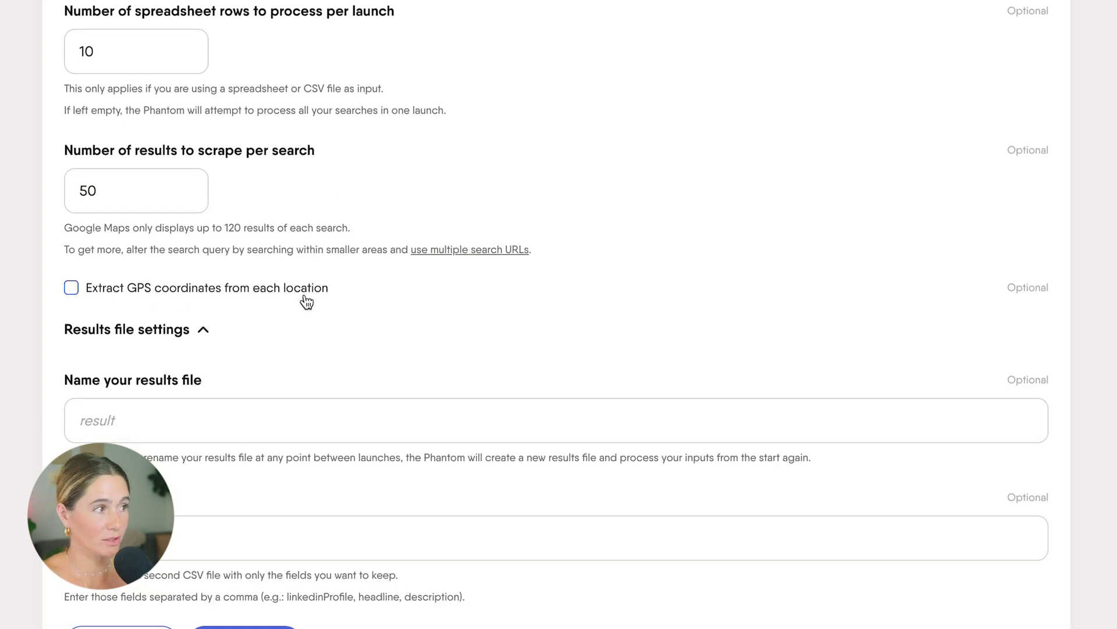
{"action": "scroll", "coordinate": [324, 233], "scroll_direction": "down", "scroll_amount": 4}
{"action": "left_click", "coordinate": [186, 194]}
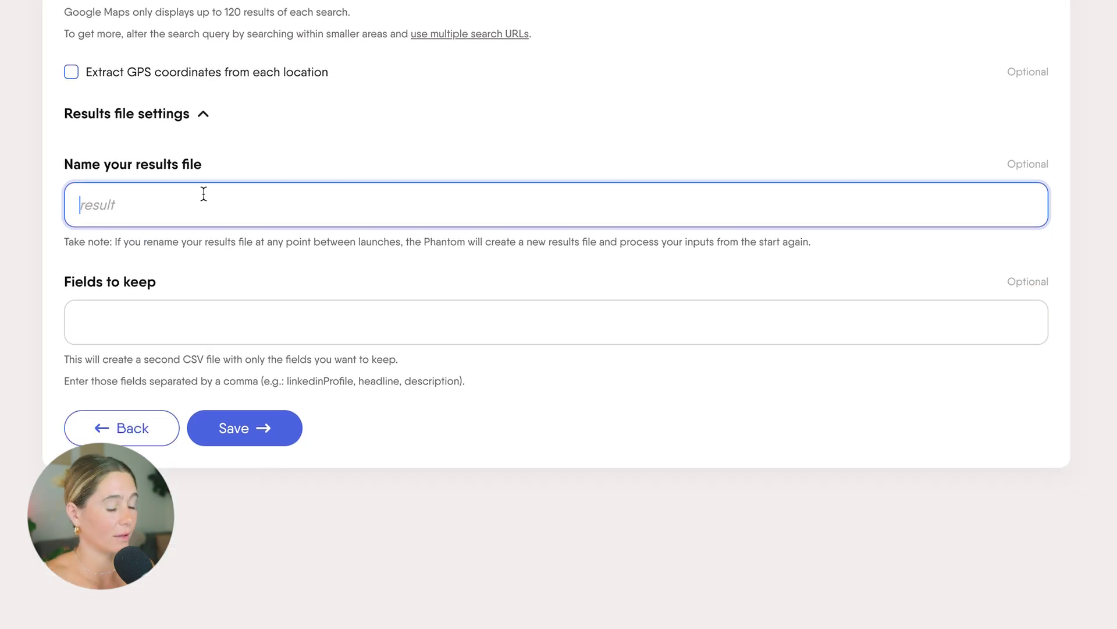
{"action": "type", "text": "yoga studio d"}
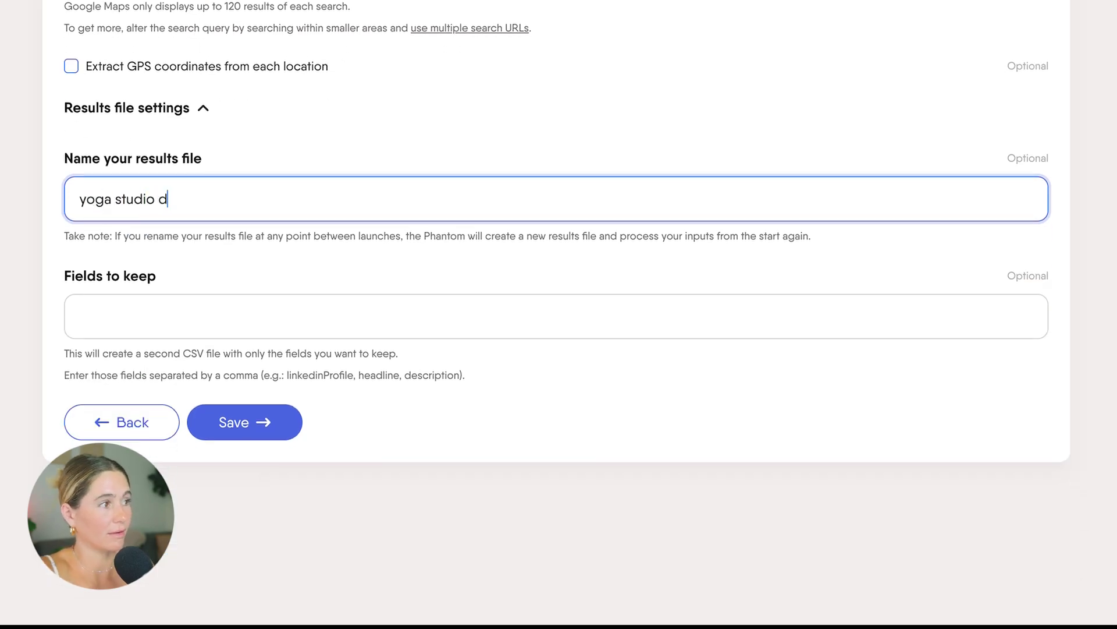
{"action": "type", "text": "enver"}
{"action": "left_click", "coordinate": [269, 423]}
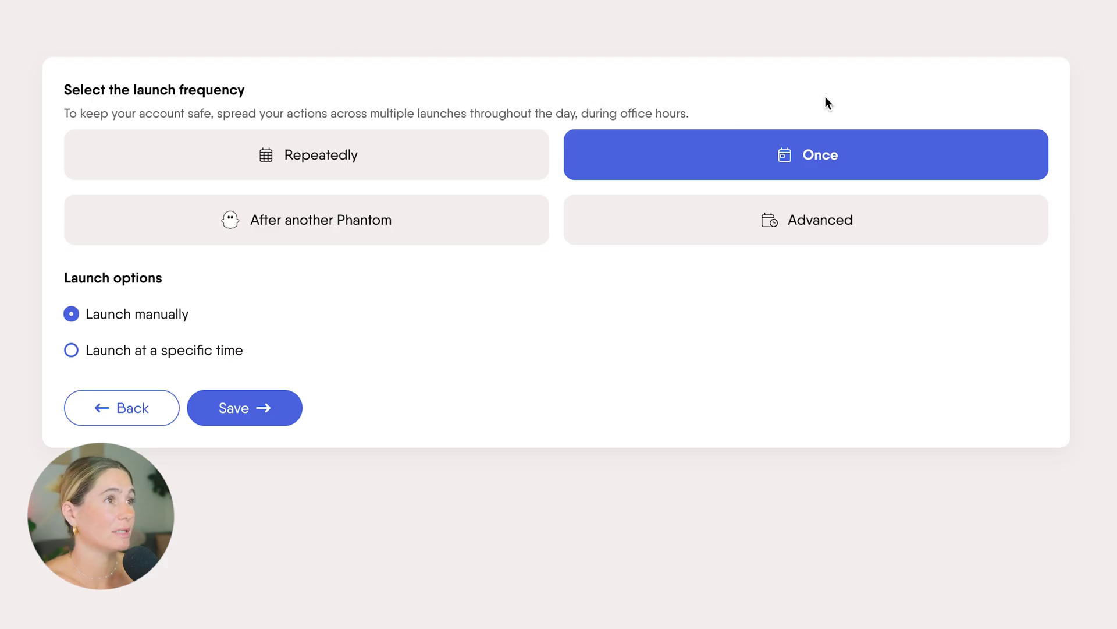
{"action": "left_click", "coordinate": [305, 151]}
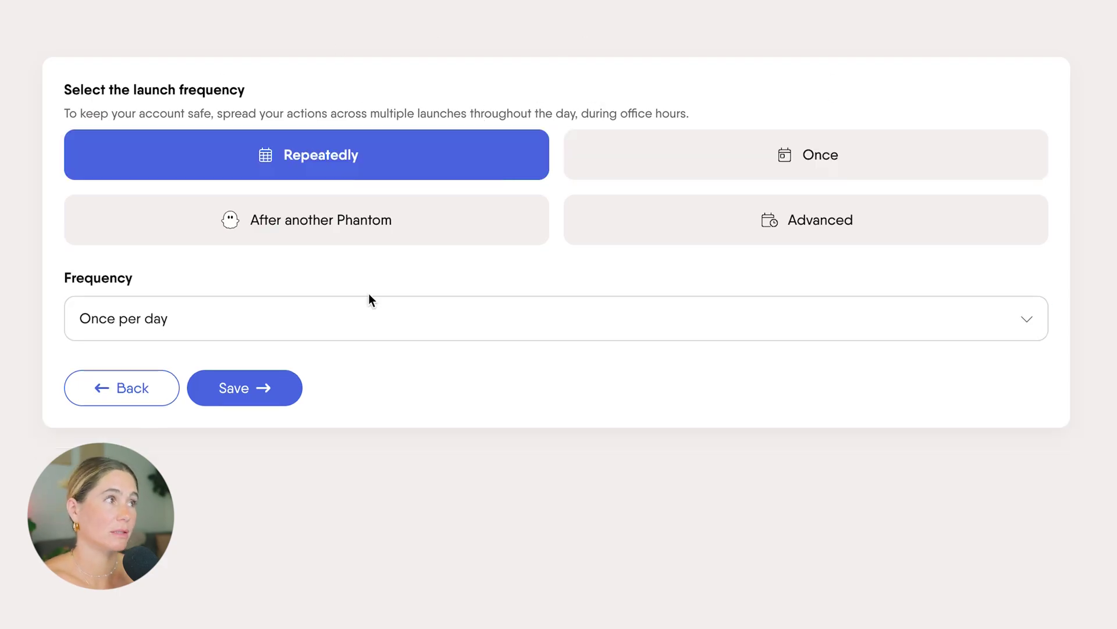
{"action": "left_click", "coordinate": [373, 308]}
{"action": "left_click", "coordinate": [200, 342]}
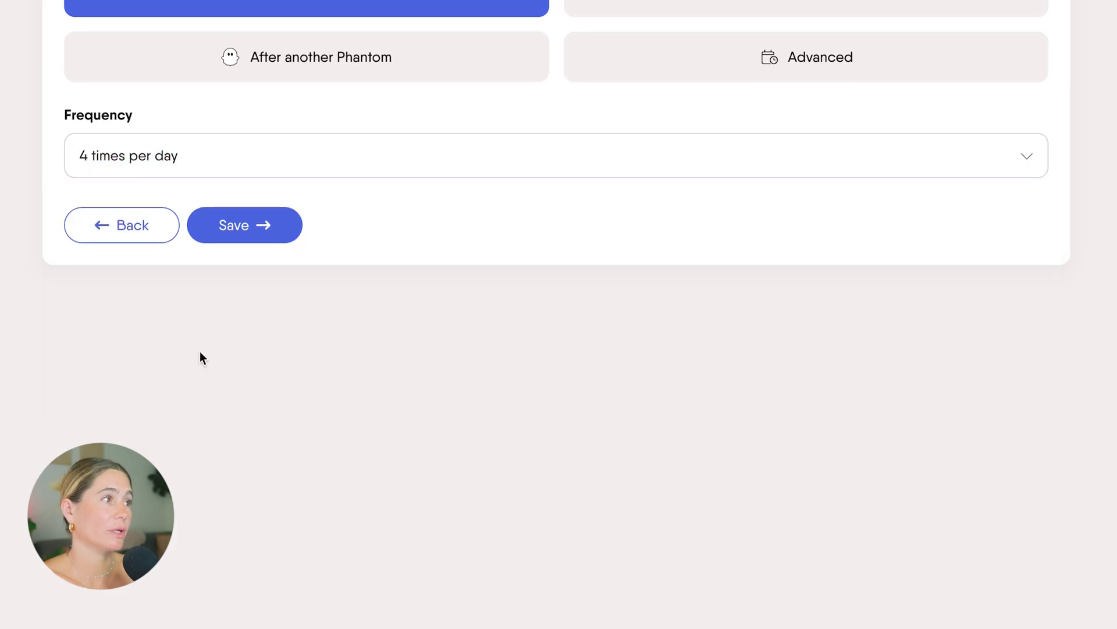
{"action": "left_click", "coordinate": [911, 227]}
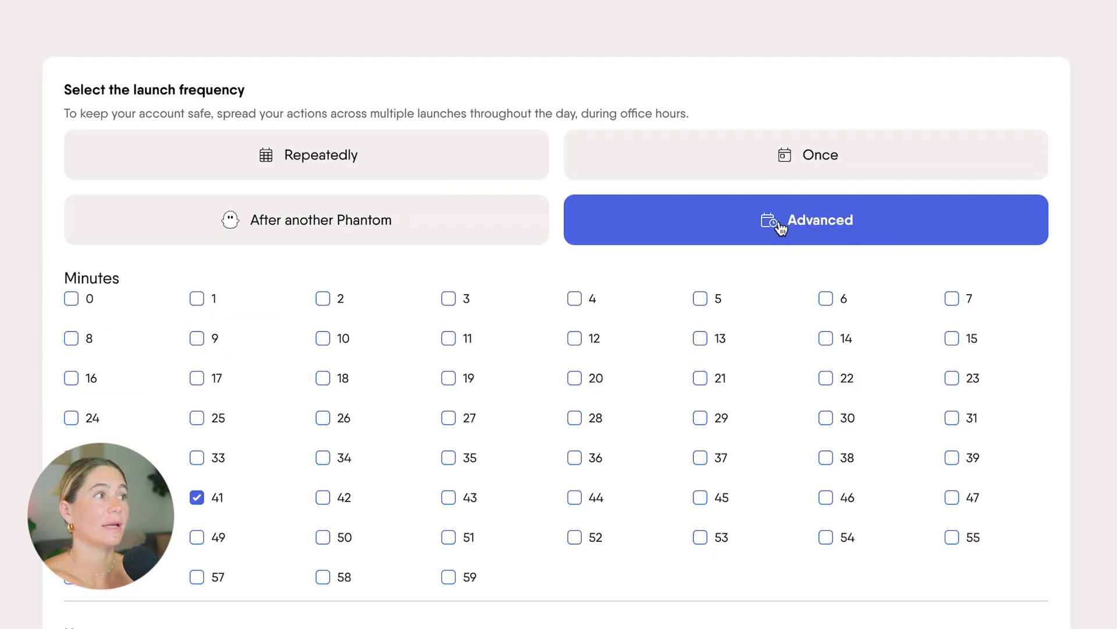
{"action": "scroll", "coordinate": [485, 182], "scroll_direction": "down", "scroll_amount": 3}
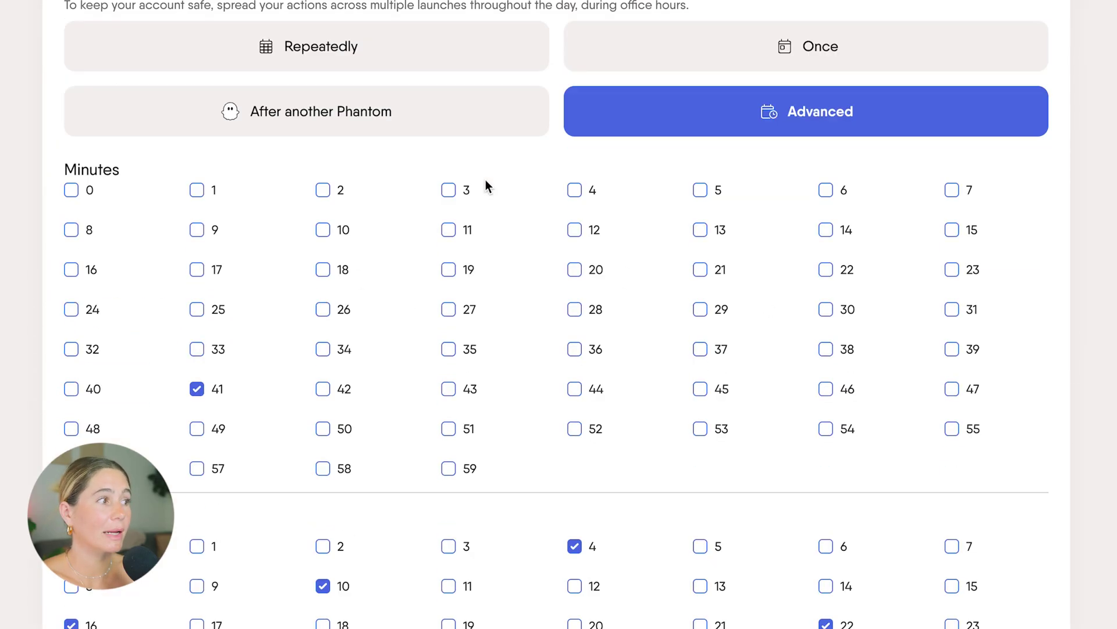
{"action": "scroll", "coordinate": [506, 265], "scroll_direction": "down", "scroll_amount": 1}
{"action": "scroll", "coordinate": [506, 262], "scroll_direction": "up", "scroll_amount": 4}
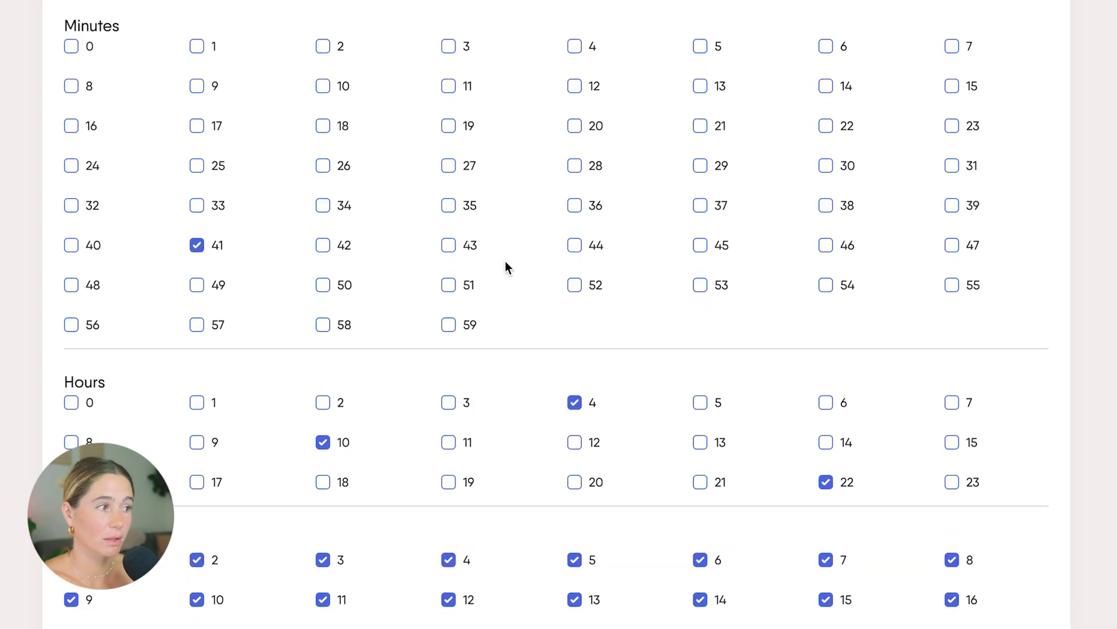
{"action": "left_click", "coordinate": [686, 142]}
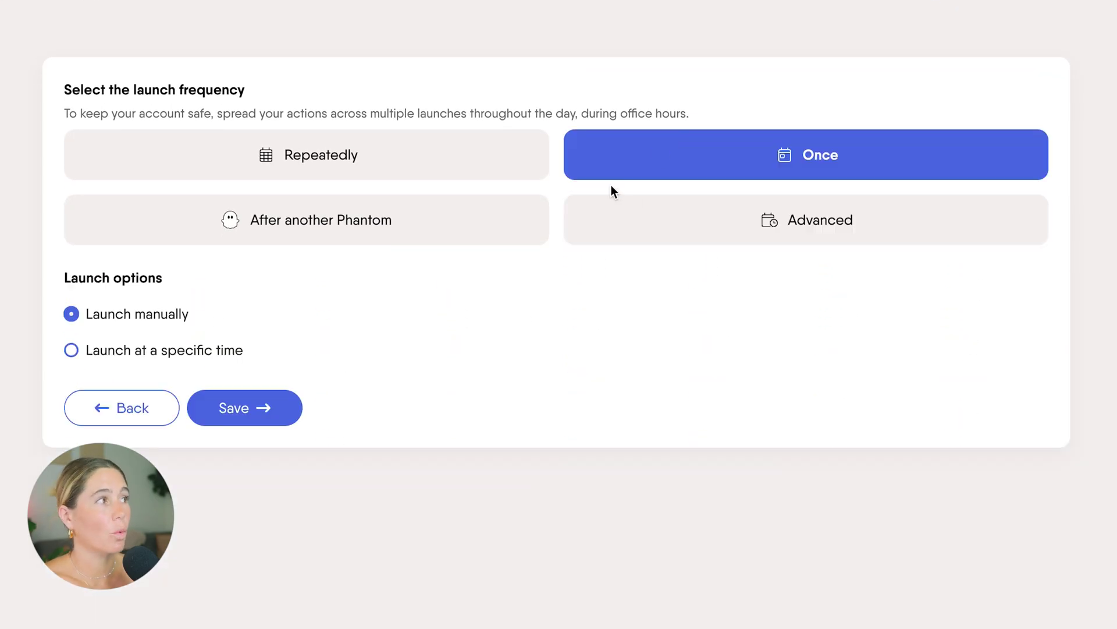